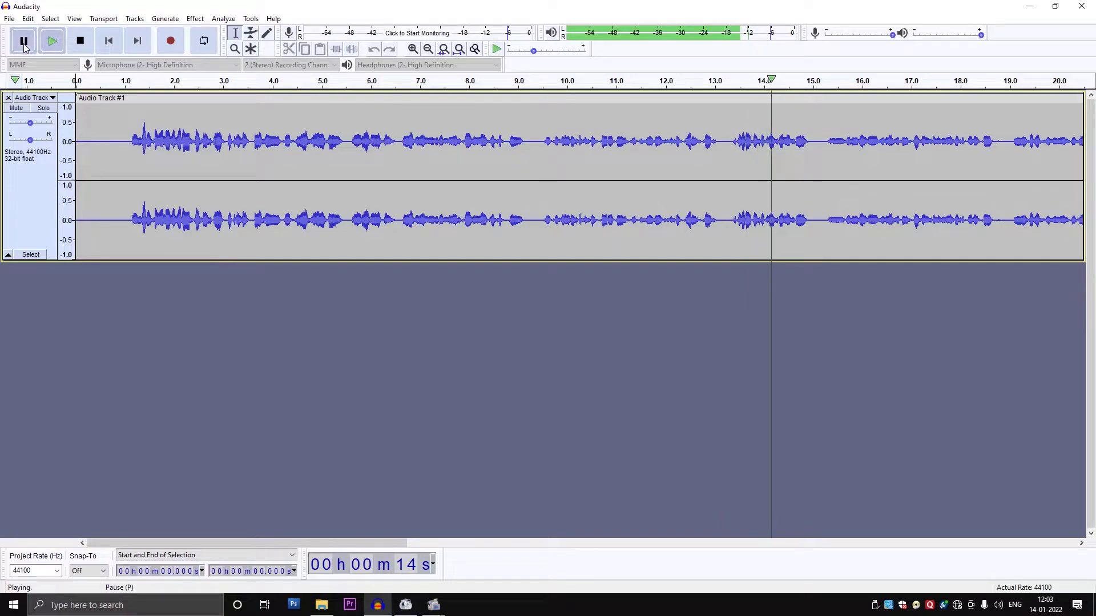
- Play and pause the original voice recording at several points to listen for background noise
left_click(22, 41)
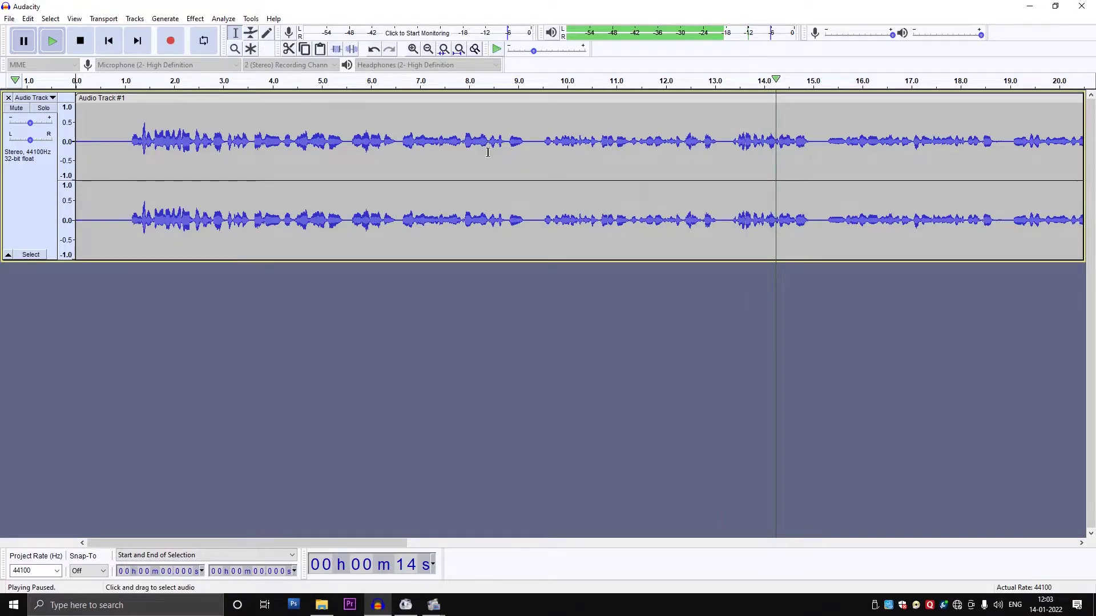
left_click(52, 41)
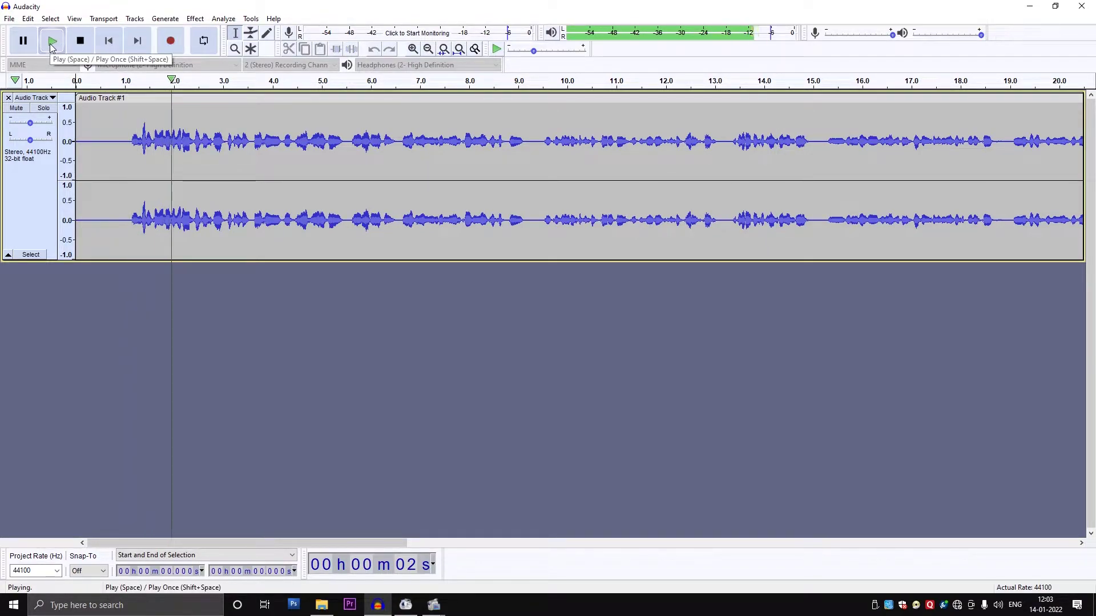
left_click(28, 44)
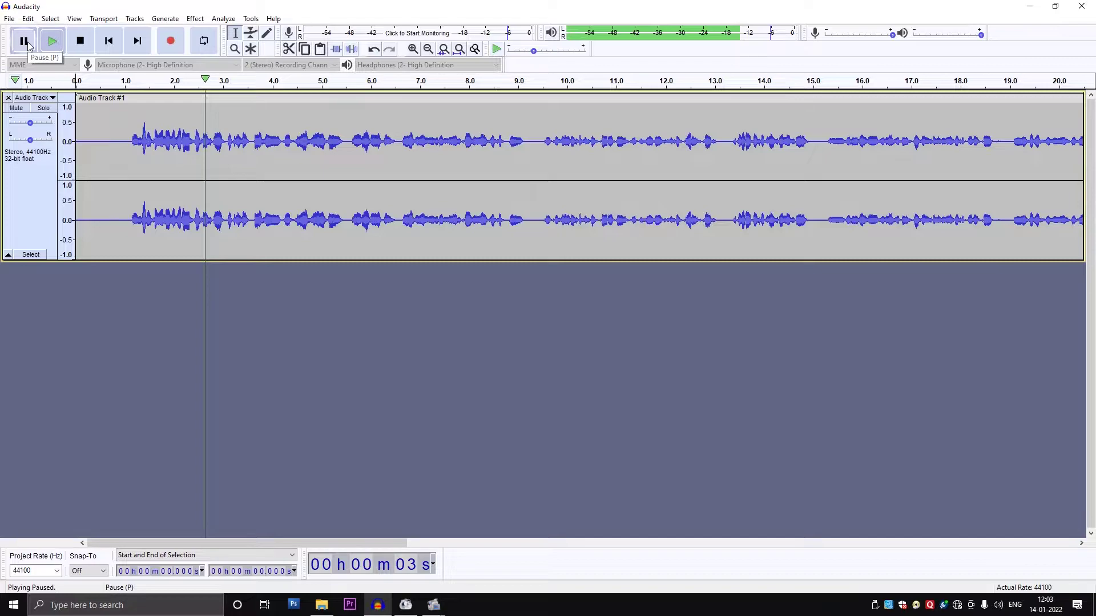
left_click(33, 46)
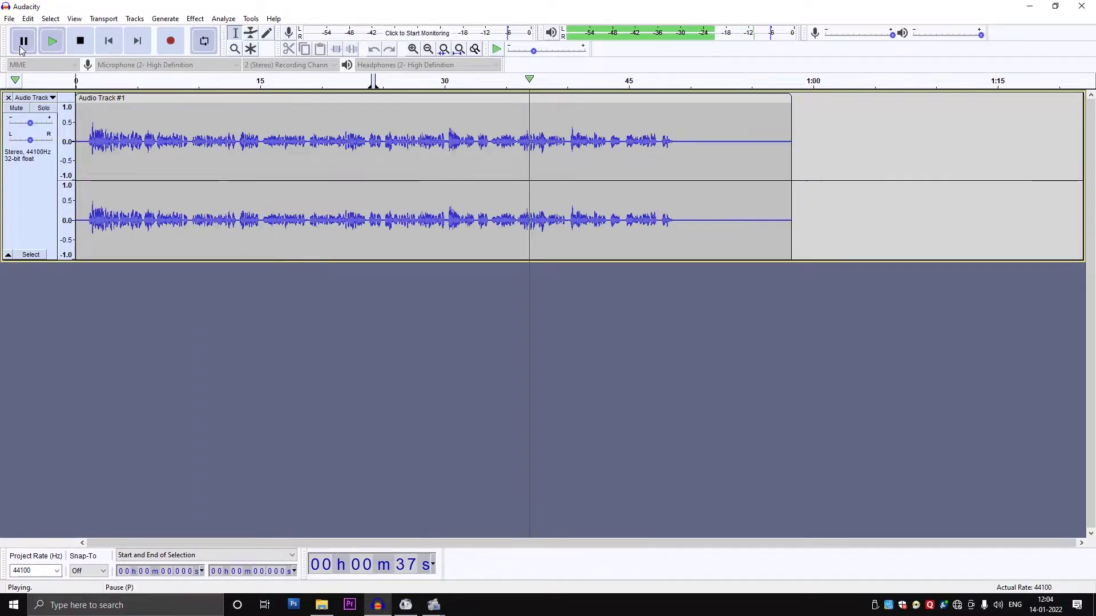
left_click(21, 50)
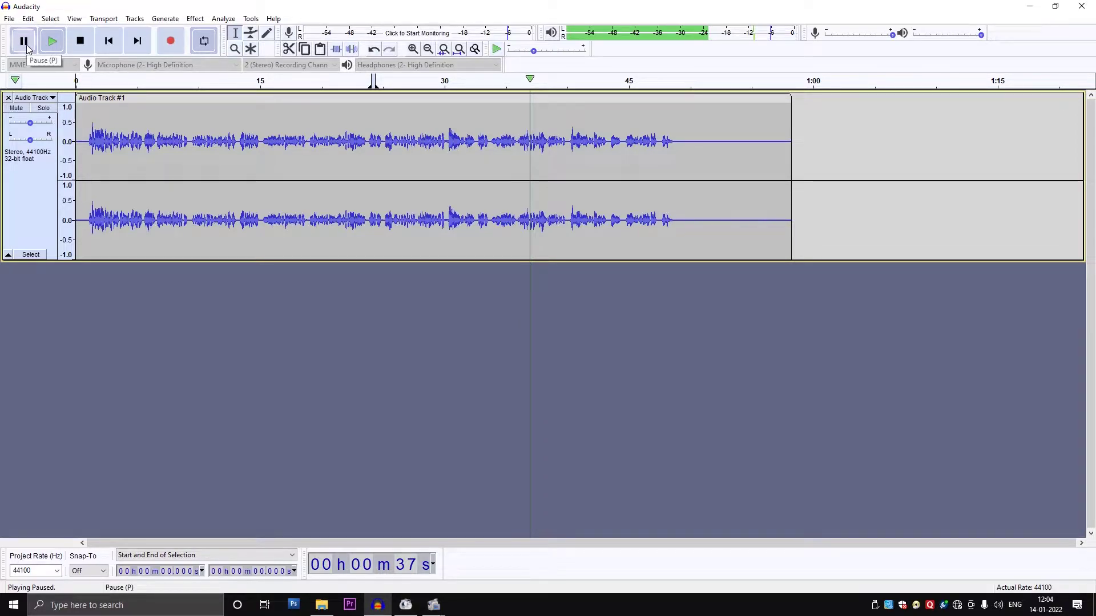
left_click(26, 45)
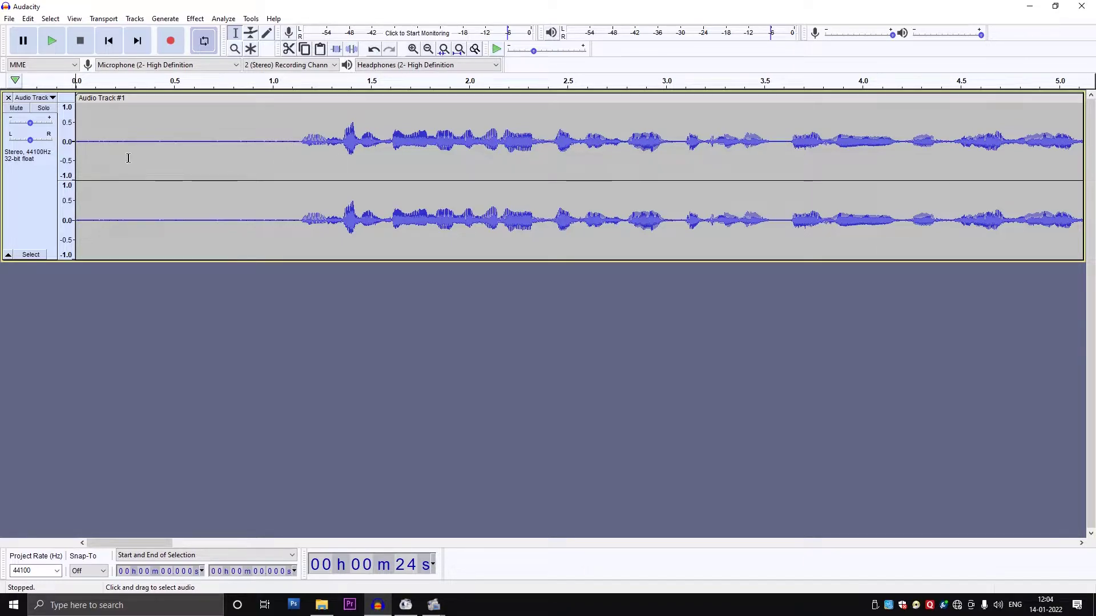
- Play the silent stretch before the voice starts to hear the background noise by itself, and stop playback
key("space")
key("space")
key("space")
key("space")
key("space")
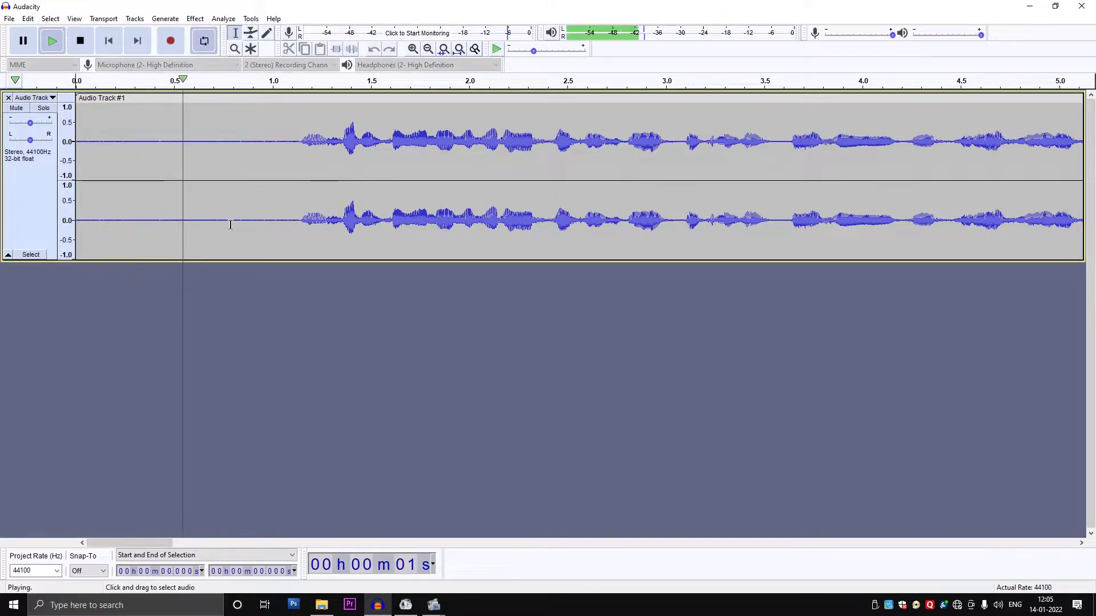
key("space")
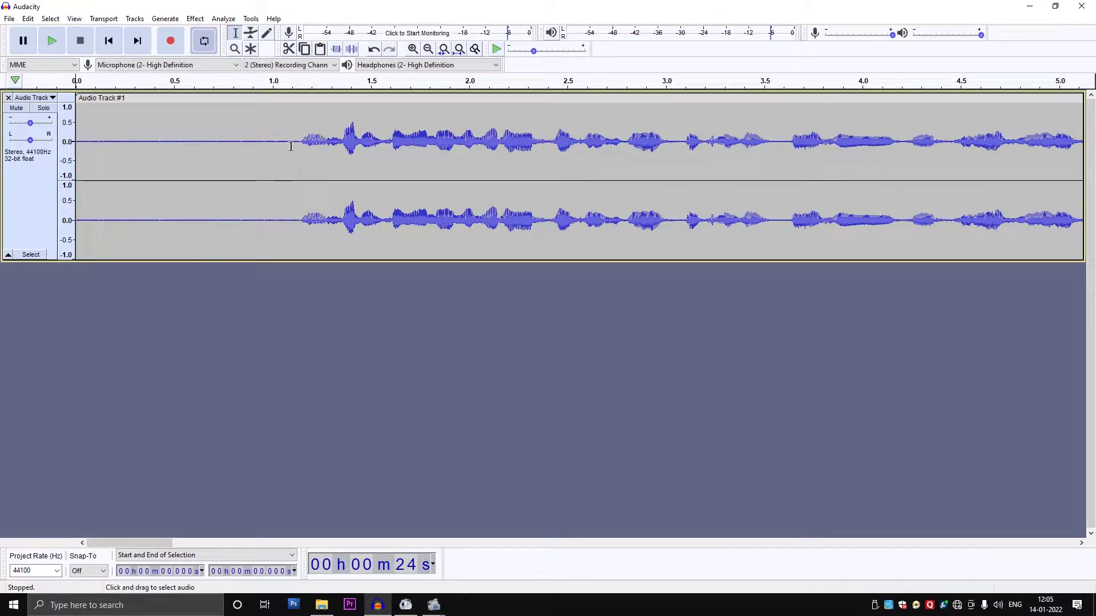
- Get a Noise Reduction noise profile from the silent opening of the track, 0 to 1.152 s
left_click_drag(297, 159, 73, 214)
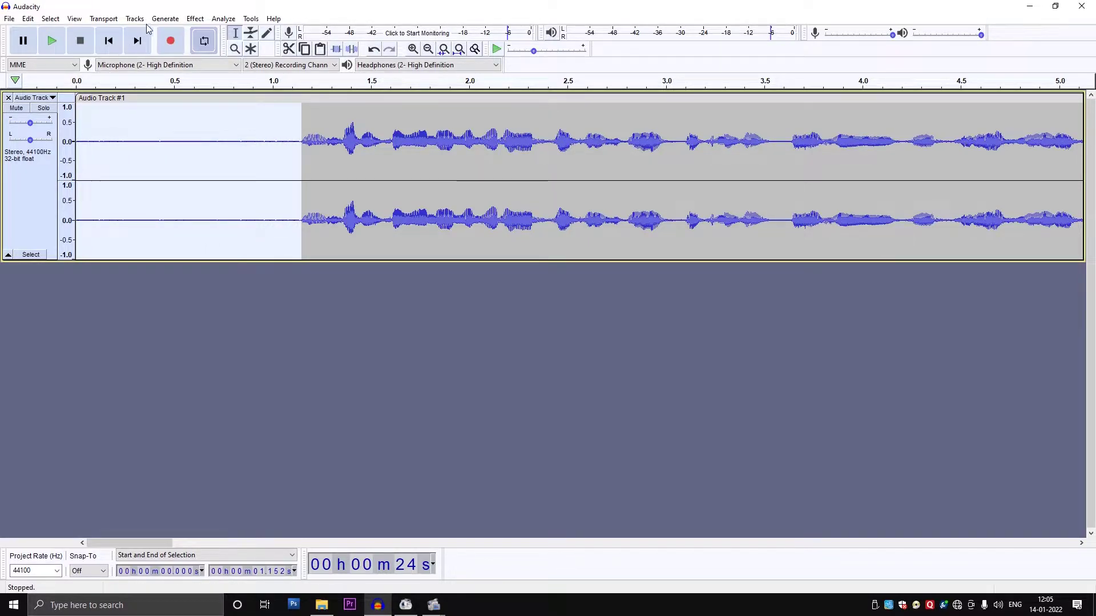
left_click(195, 19)
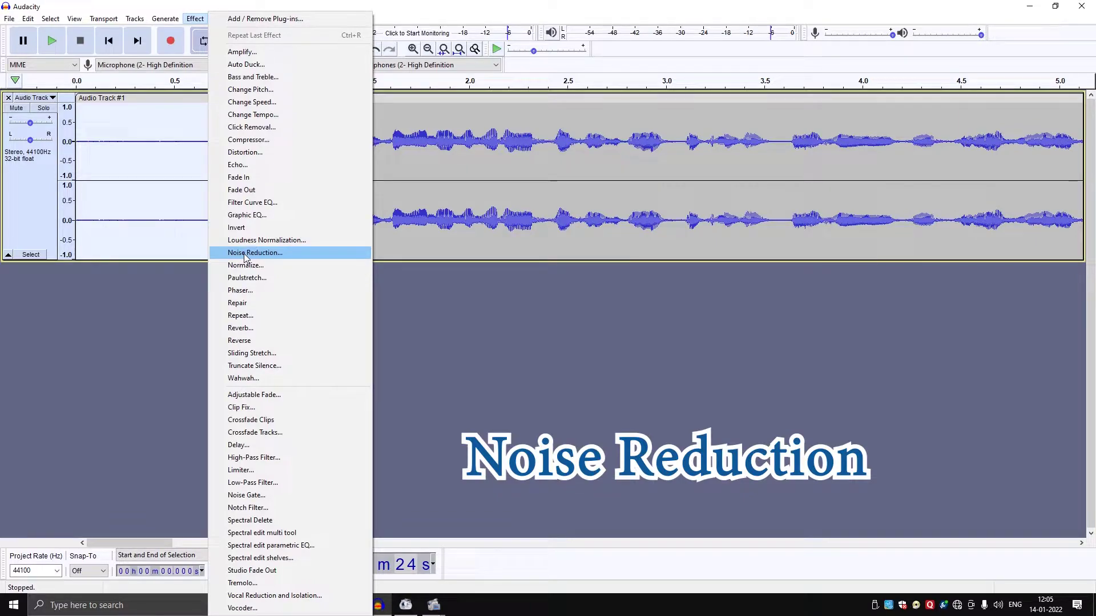
left_click(244, 253)
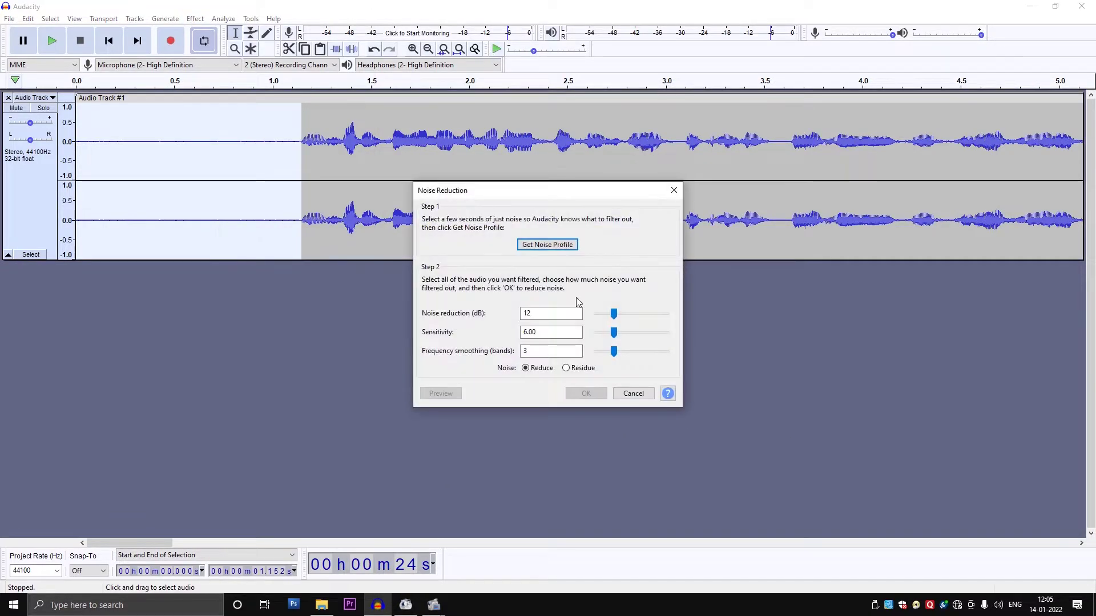
left_click(535, 245)
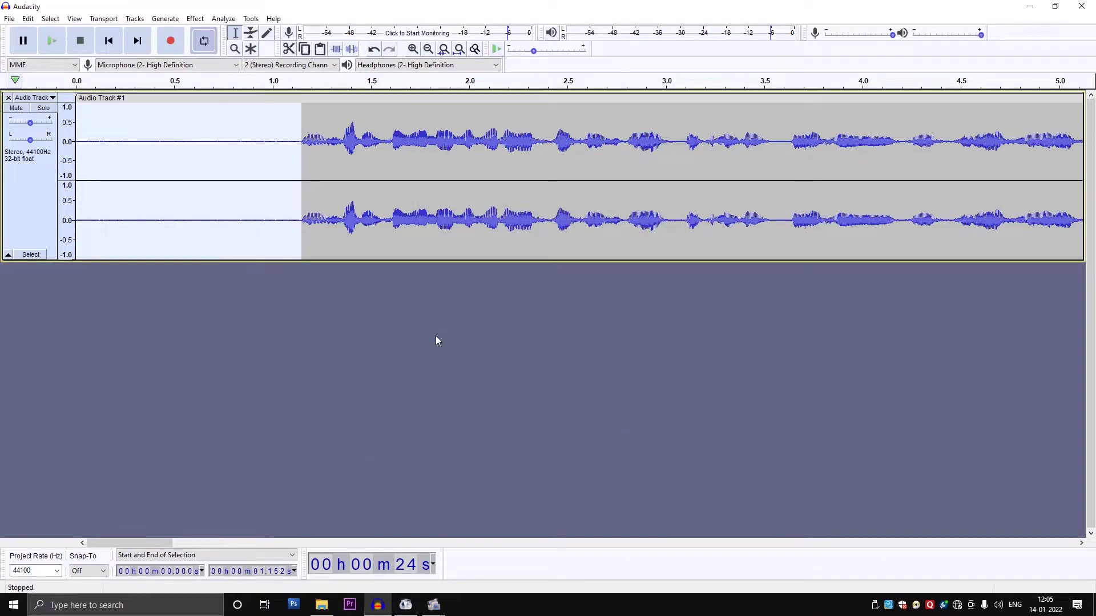
- Select the entire track and apply Noise Reduction to it by repeating the effect
key("ctrl+a")
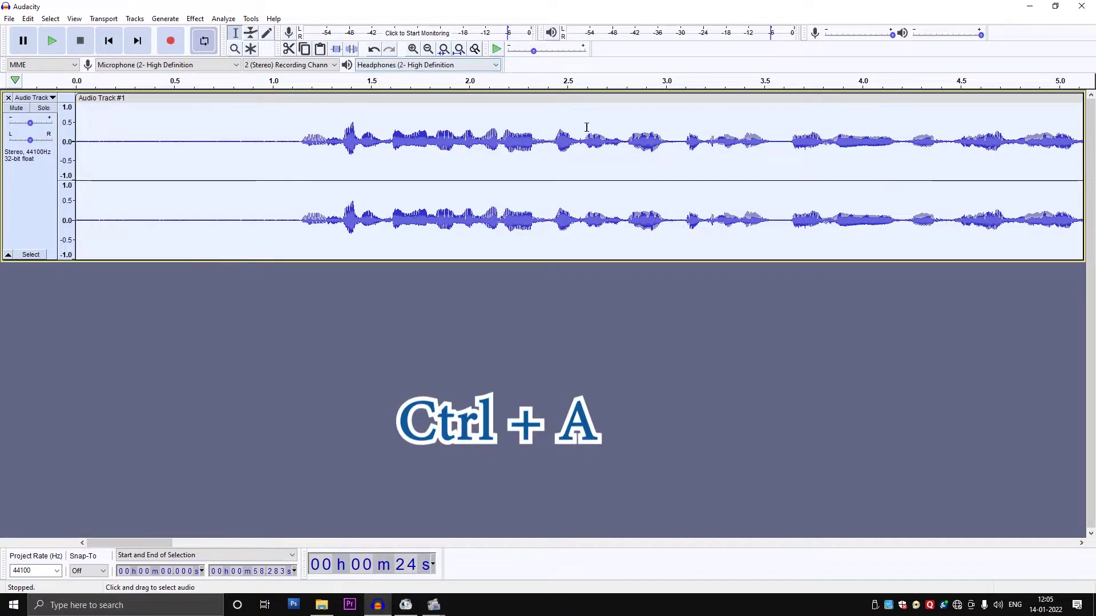
left_click(196, 19)
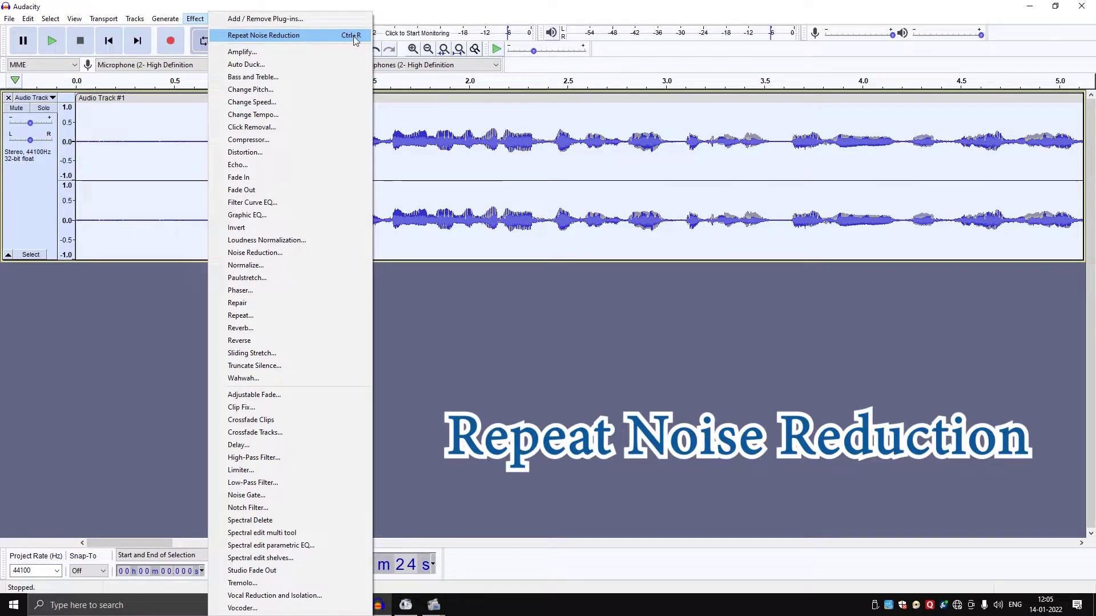
left_click(324, 35)
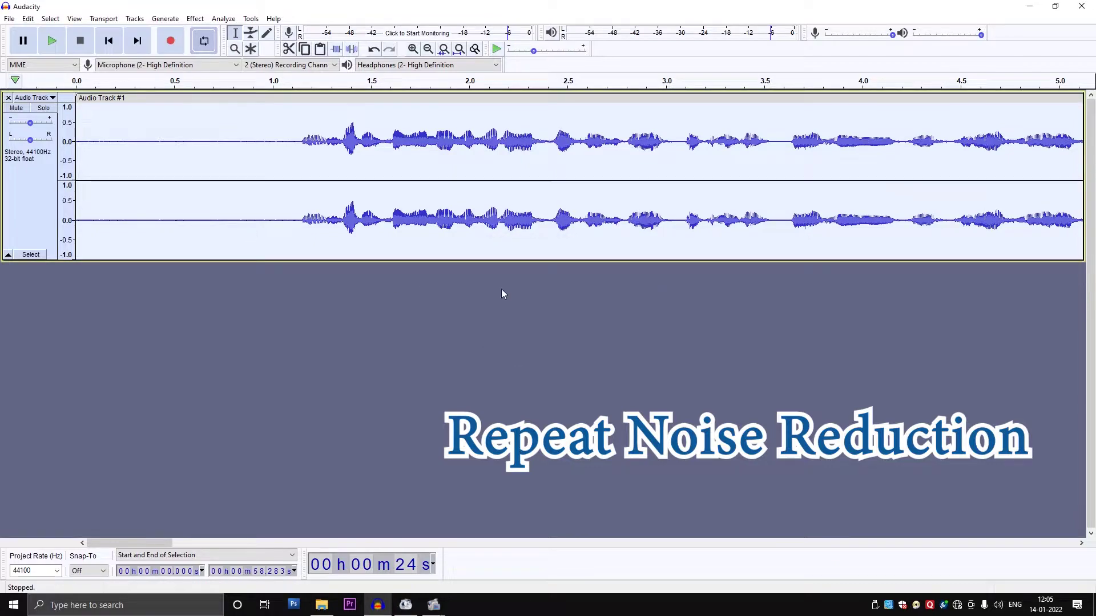
- Play back the noise-reduced track, pause it and skip to the end of the track
key("space")
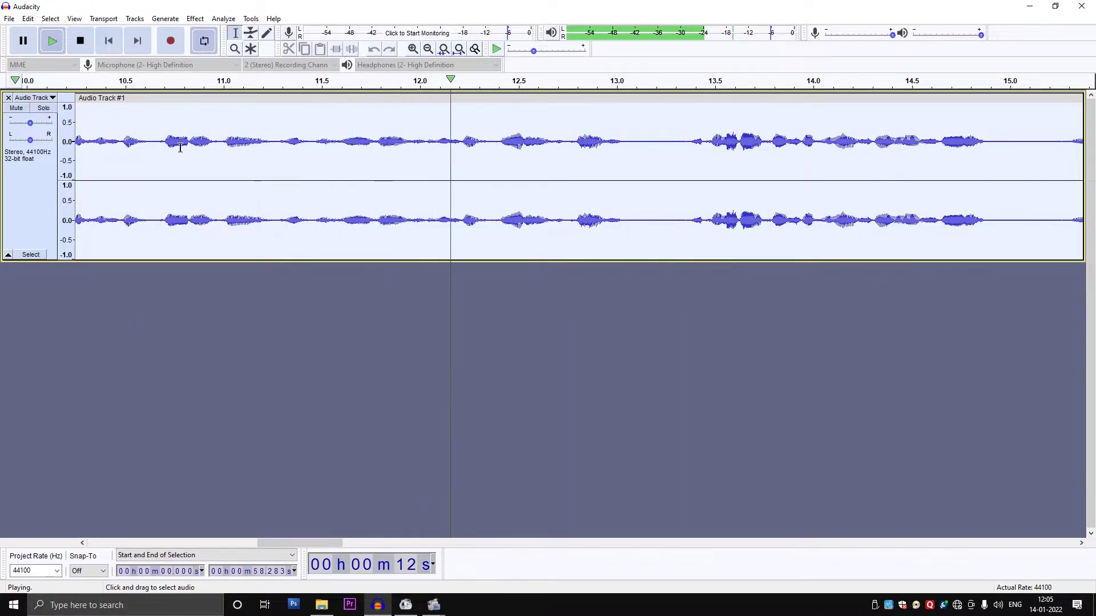
left_click(24, 43)
left_click(137, 43)
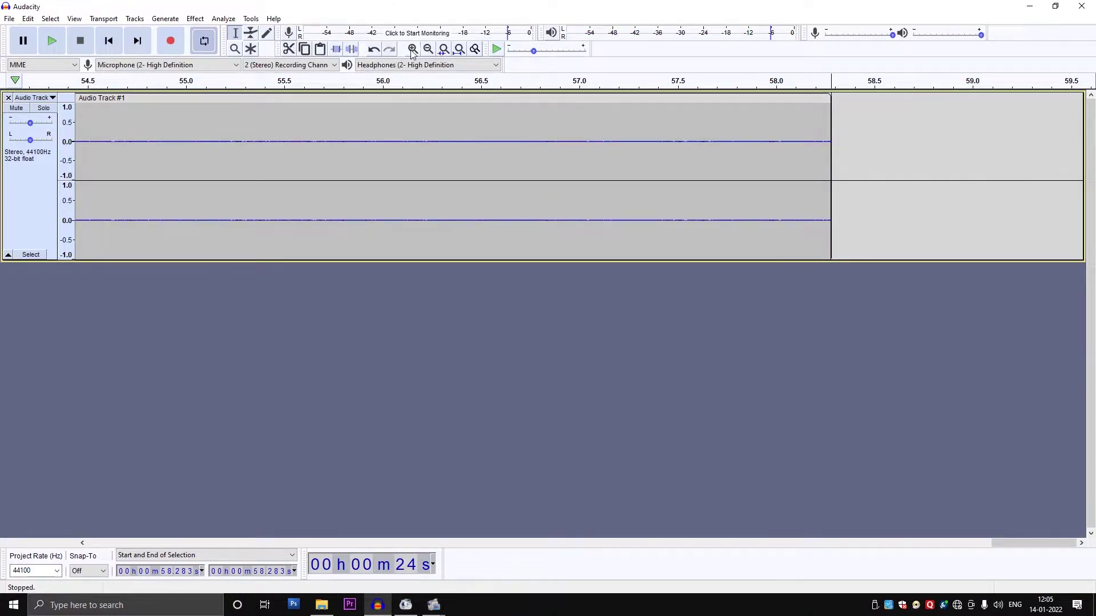
left_click(427, 49)
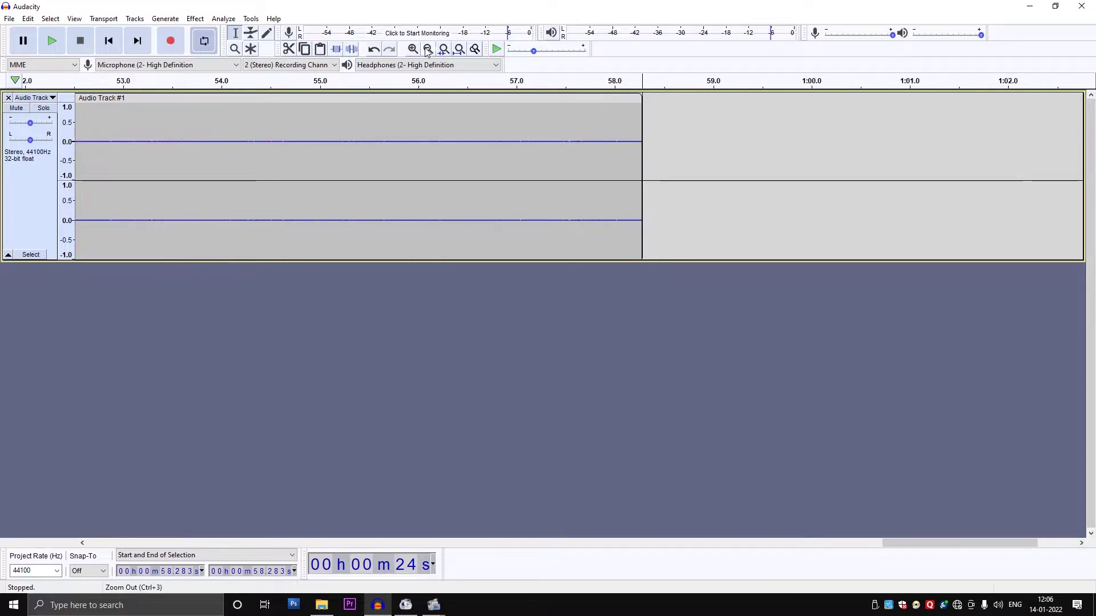
left_click(427, 50)
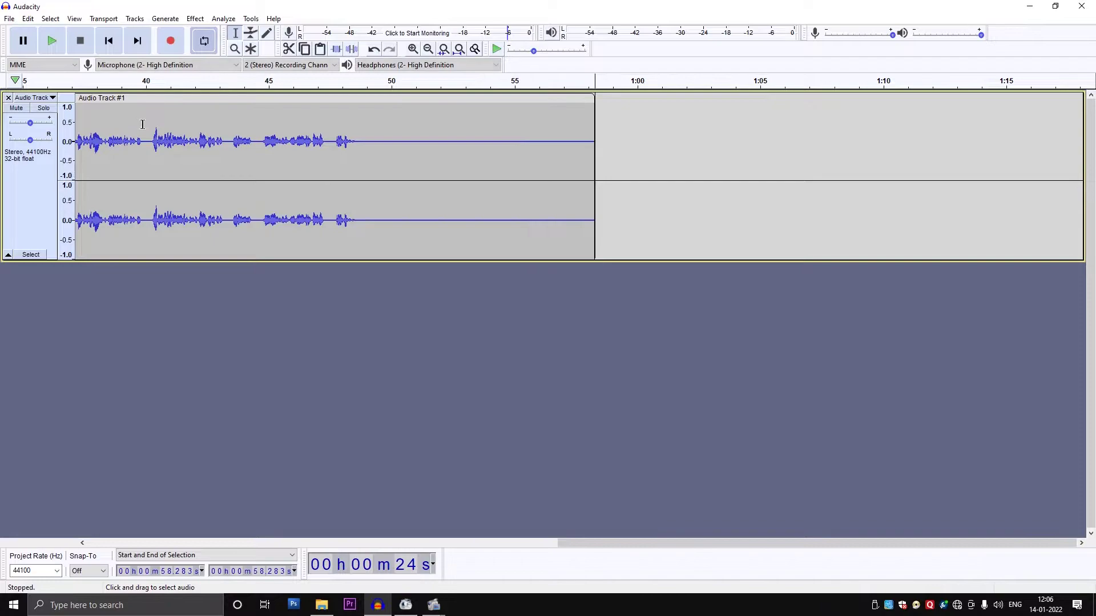
- Play the silent tail after the voice ends to listen for leftover noise, and pause at about 56 s
left_click(52, 42)
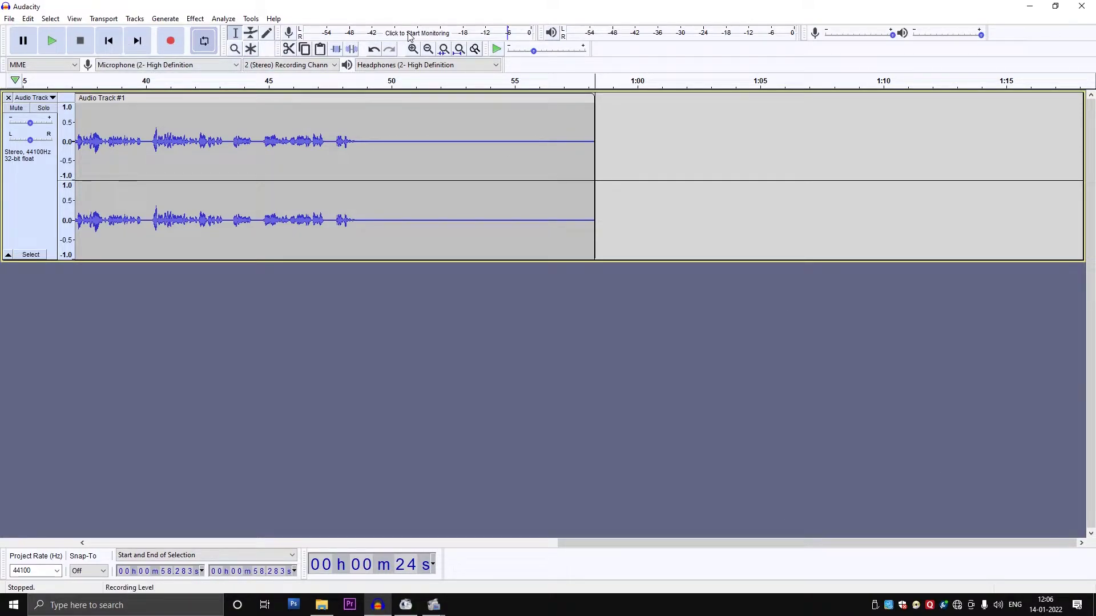
double_click(413, 50)
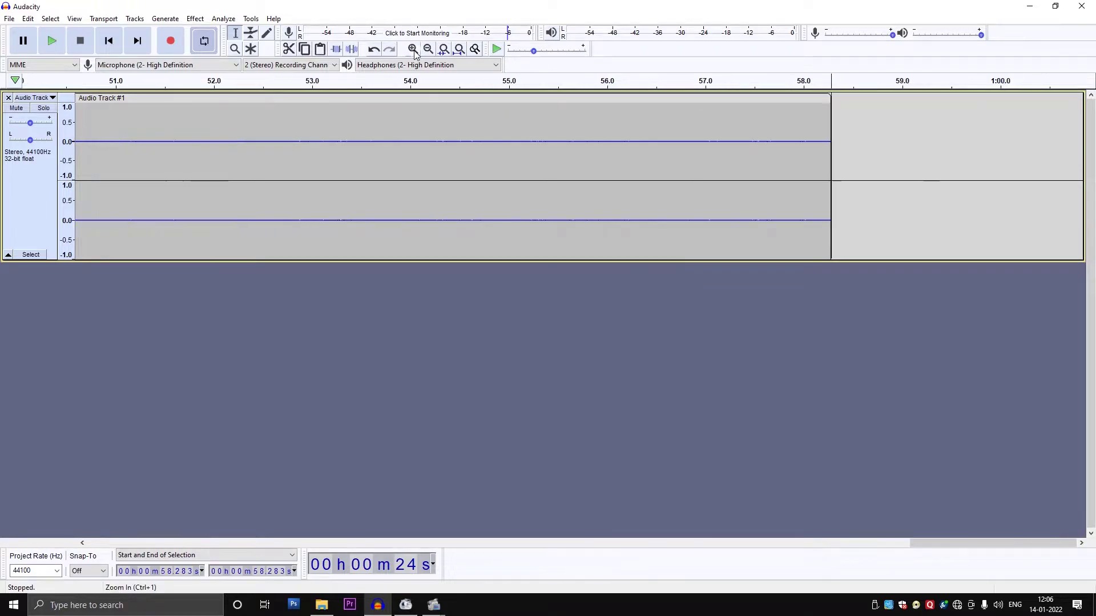
left_click(53, 42)
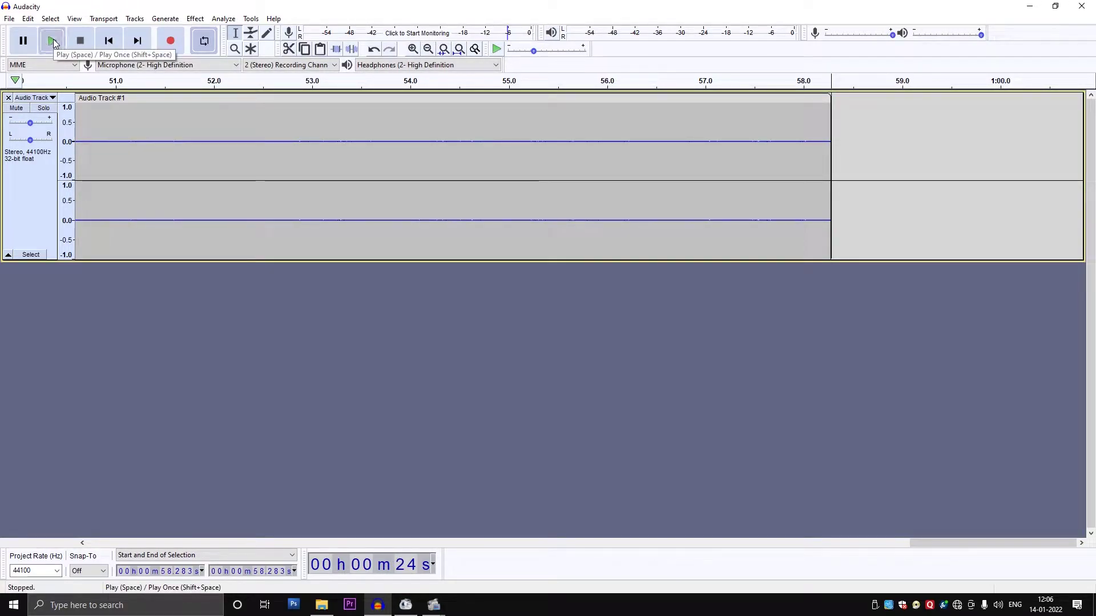
left_click(26, 41)
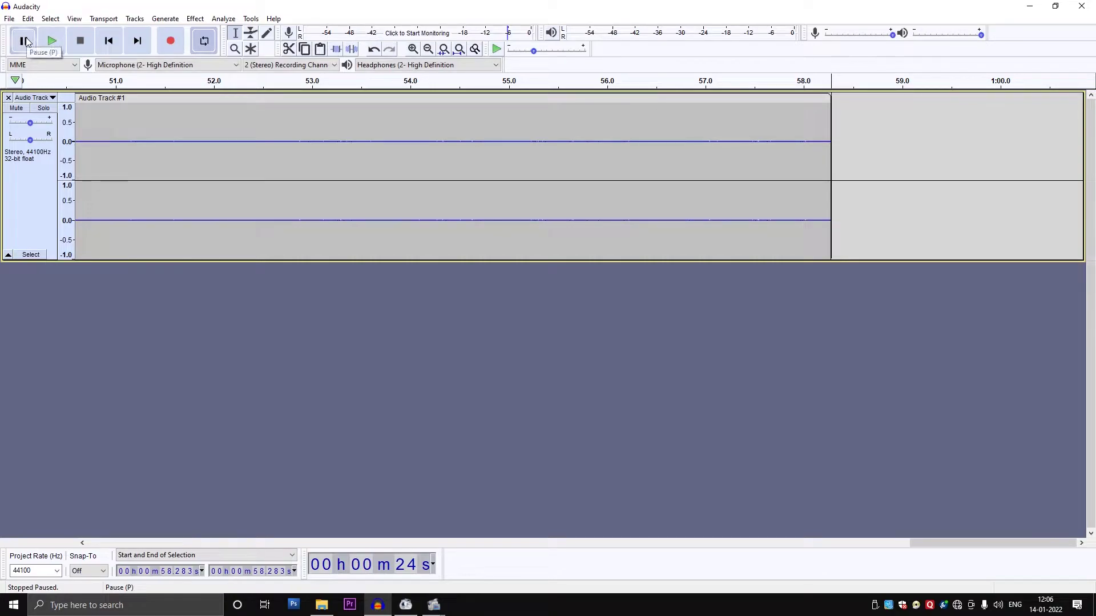
left_click(25, 41)
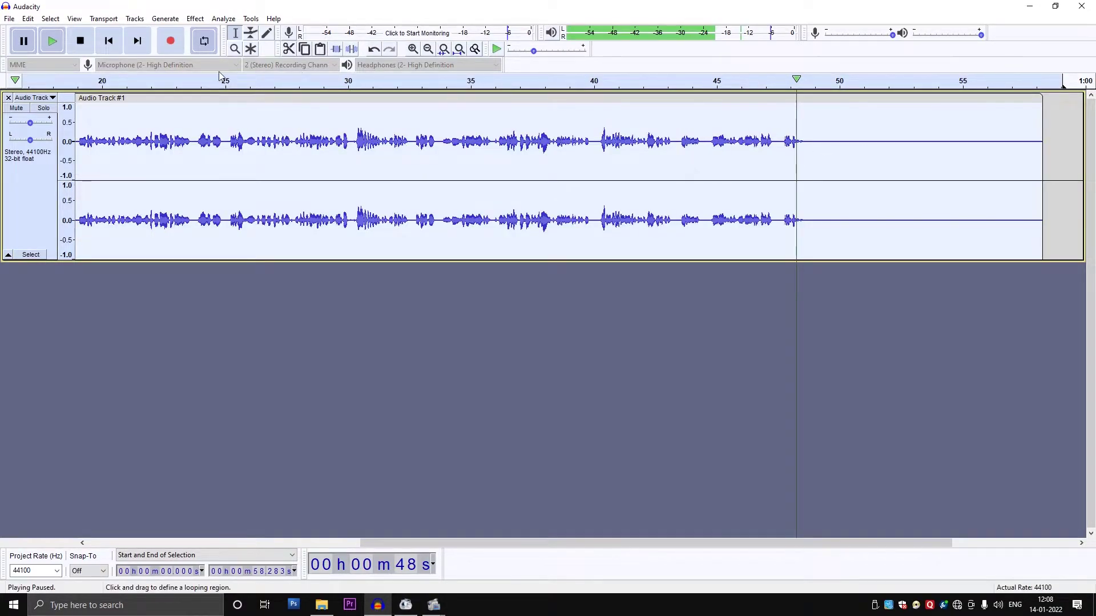
left_click(23, 41)
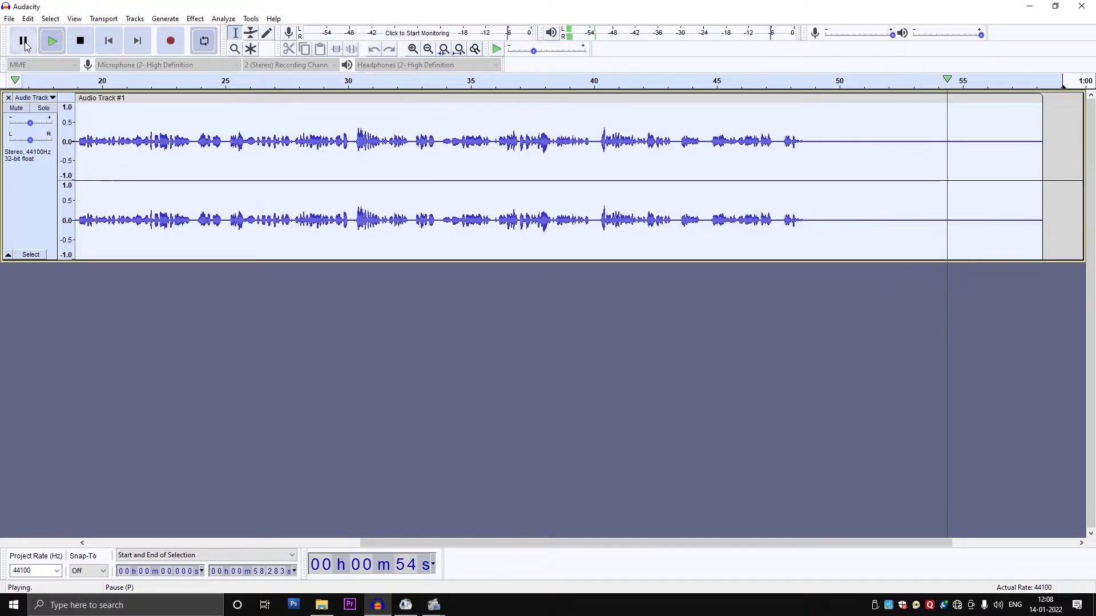
left_click(24, 41)
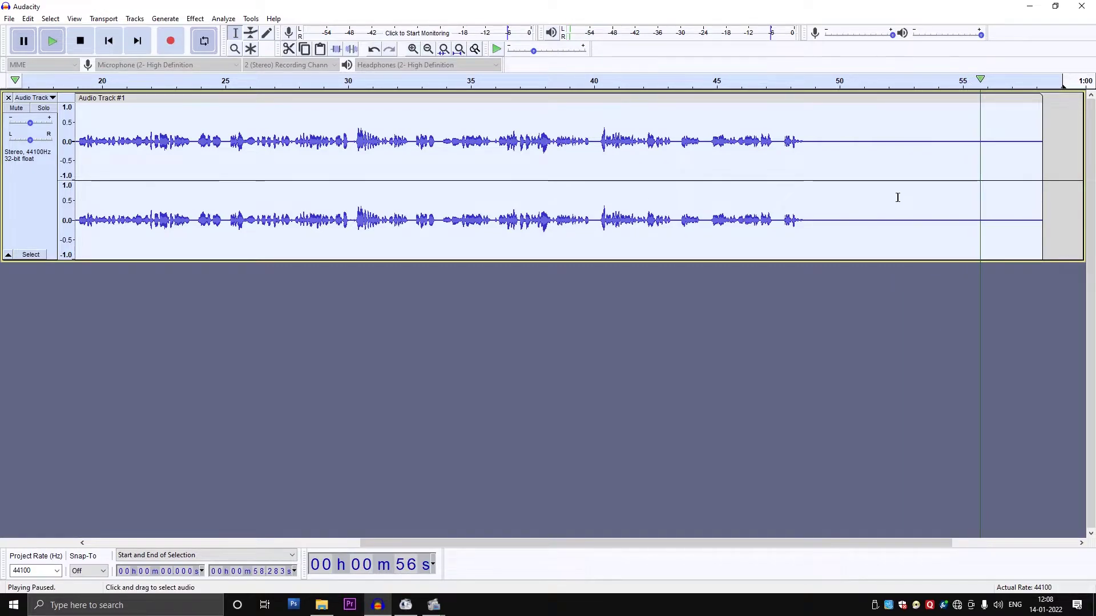
- Get a new Noise Reduction noise profile from the silent tail of the track, 48.785 to 58.398 s
left_click_drag(809, 150, 1044, 182)
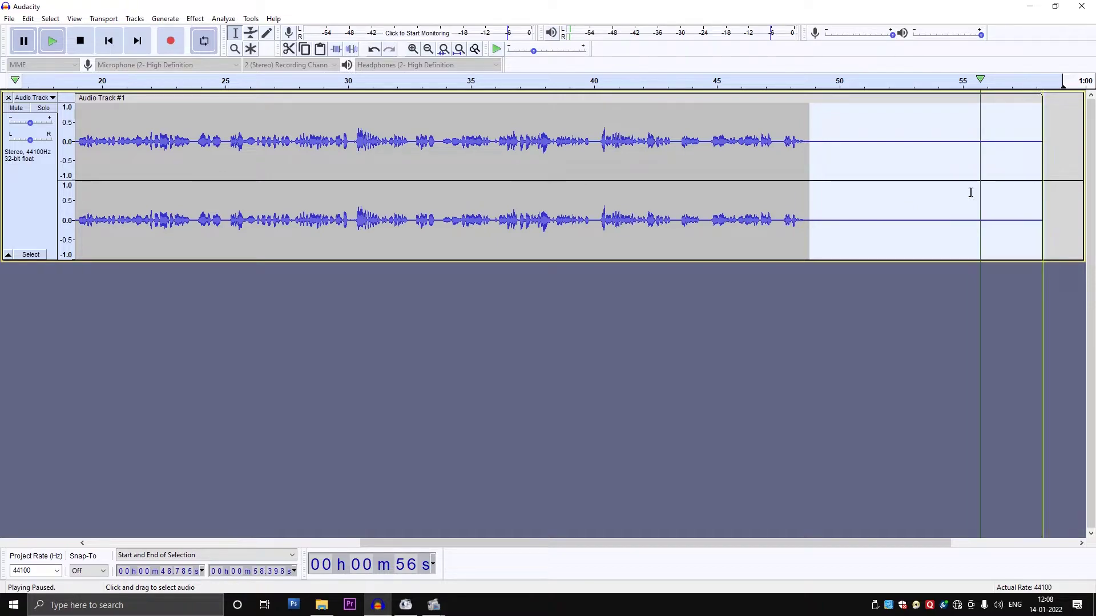
left_click(194, 20)
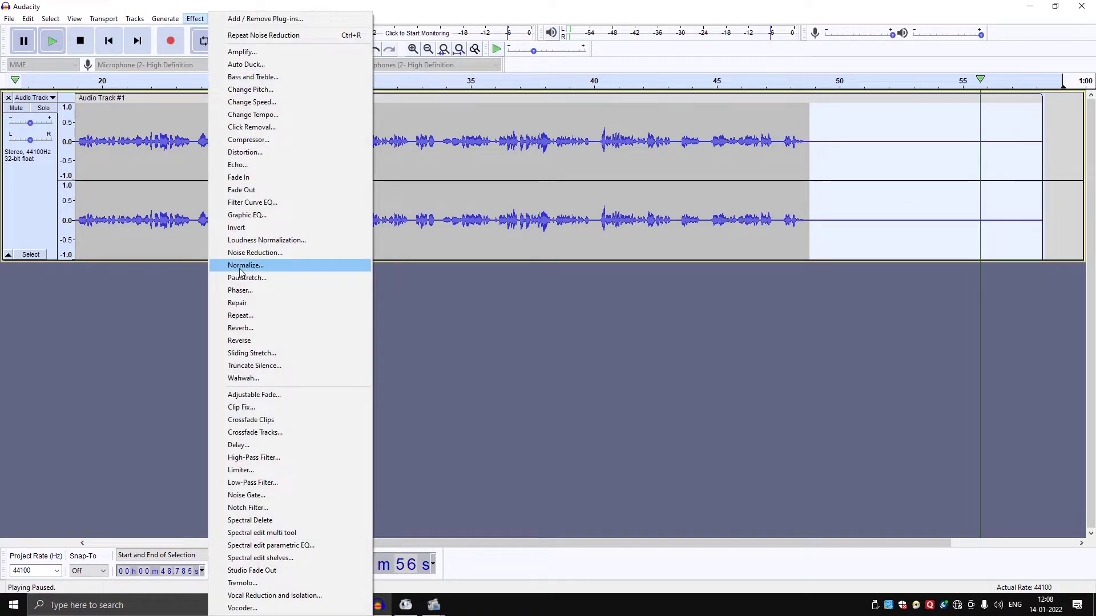
left_click(253, 256)
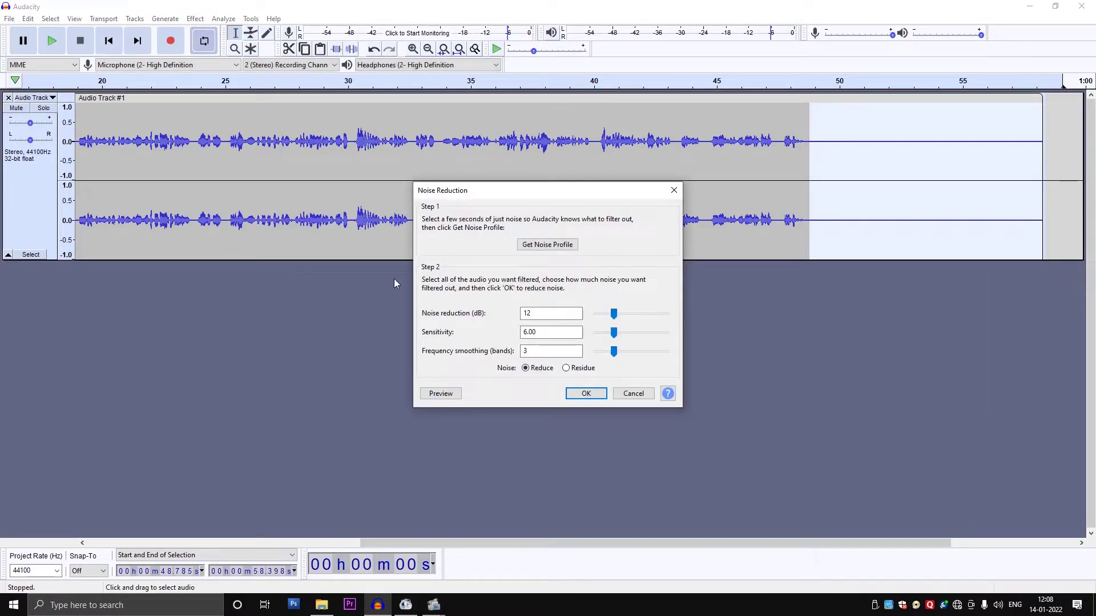
left_click(548, 246)
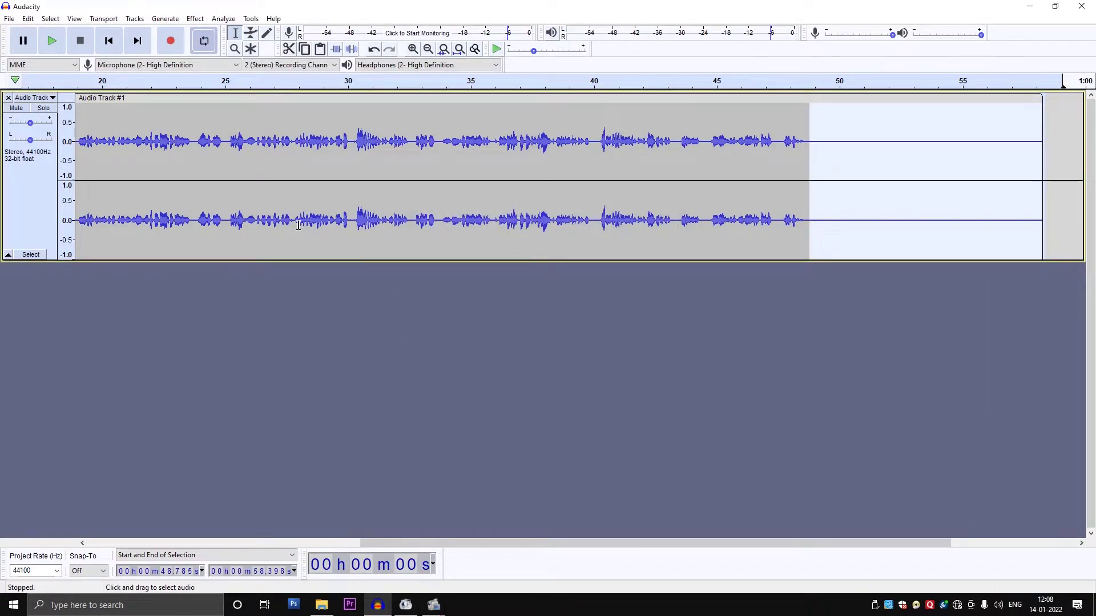
- Reselect the whole track and repeat Noise Reduction on it using the profile from the silent tail
key("ctrl+a")
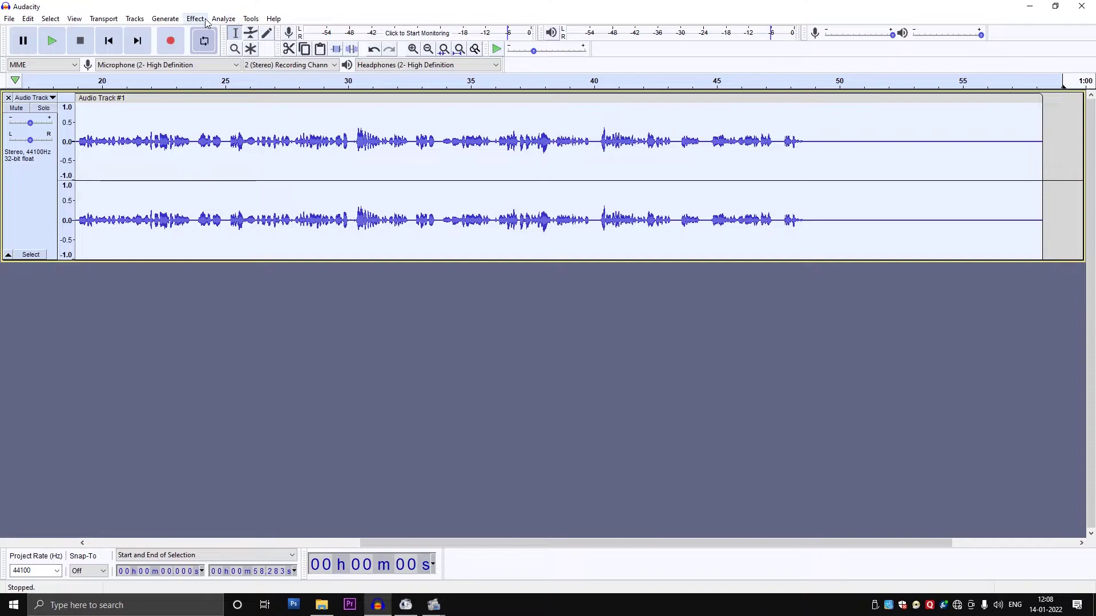
left_click(204, 20)
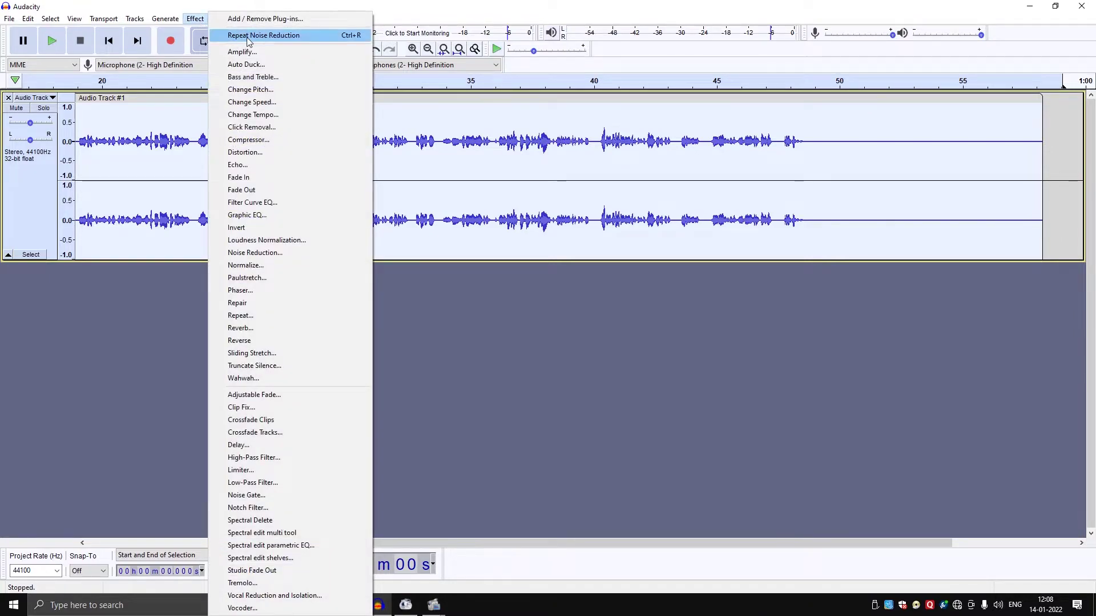
left_click(250, 36)
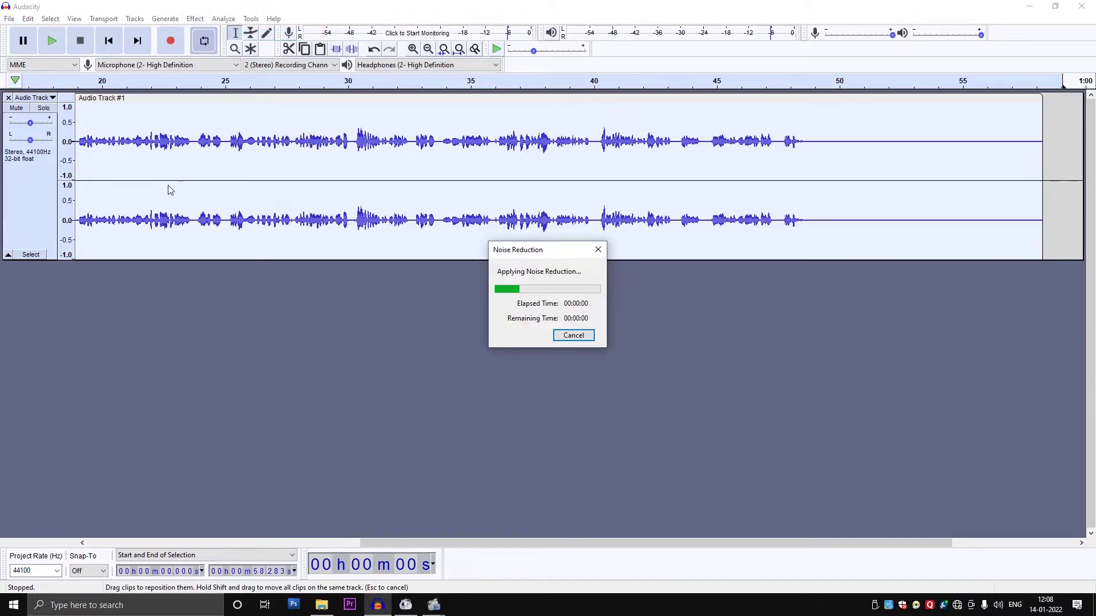
- Enlarge the track's height while playing back the cleaned recording, and pause at about 18 s
left_click(52, 45)
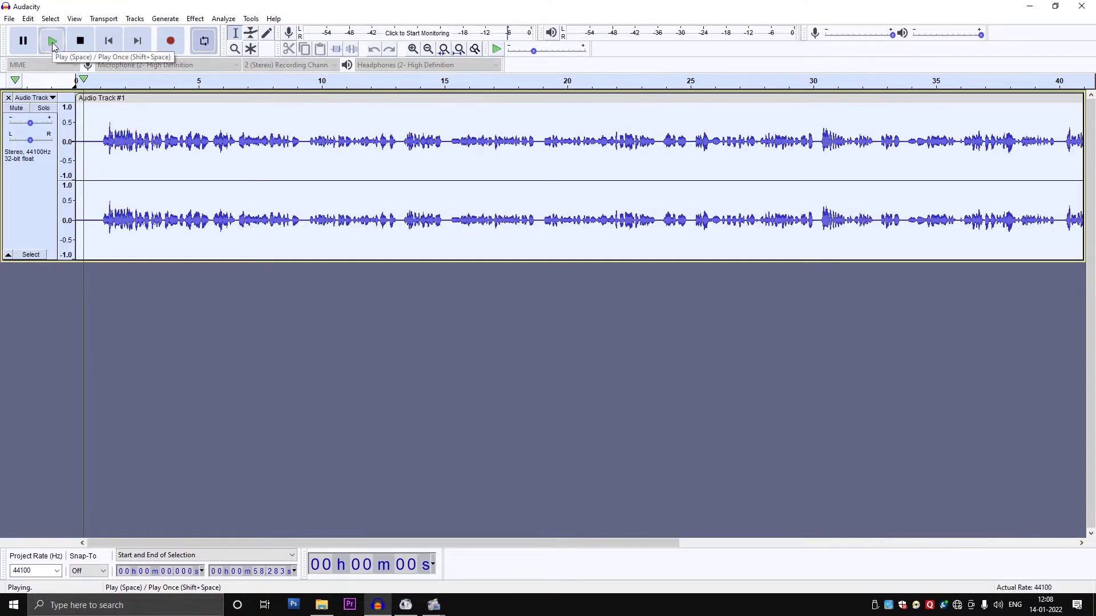
left_click_drag(18, 261, 17, 375)
left_click(23, 41)
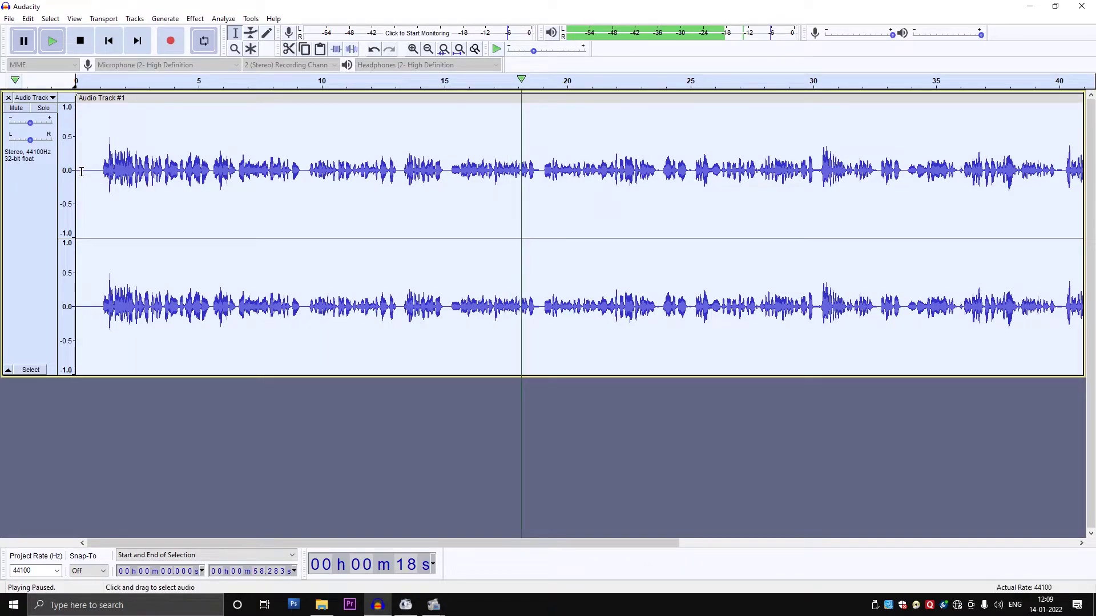
- Return to the start of the track, play the opening of the cleaned recording, and pause at about 2 s
left_click(412, 50)
left_click(413, 50)
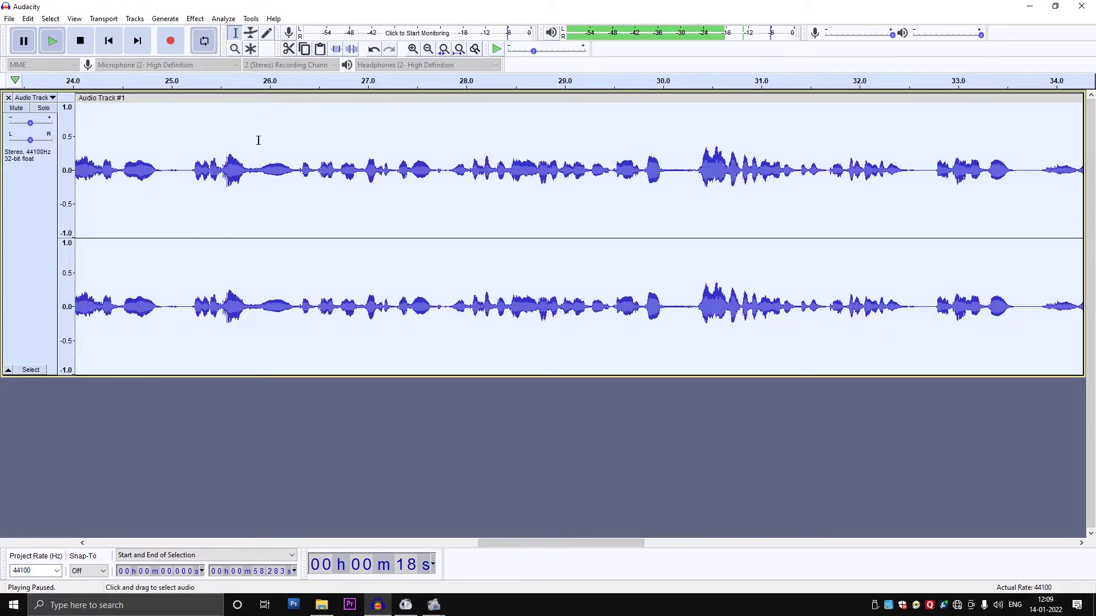
left_click(108, 40)
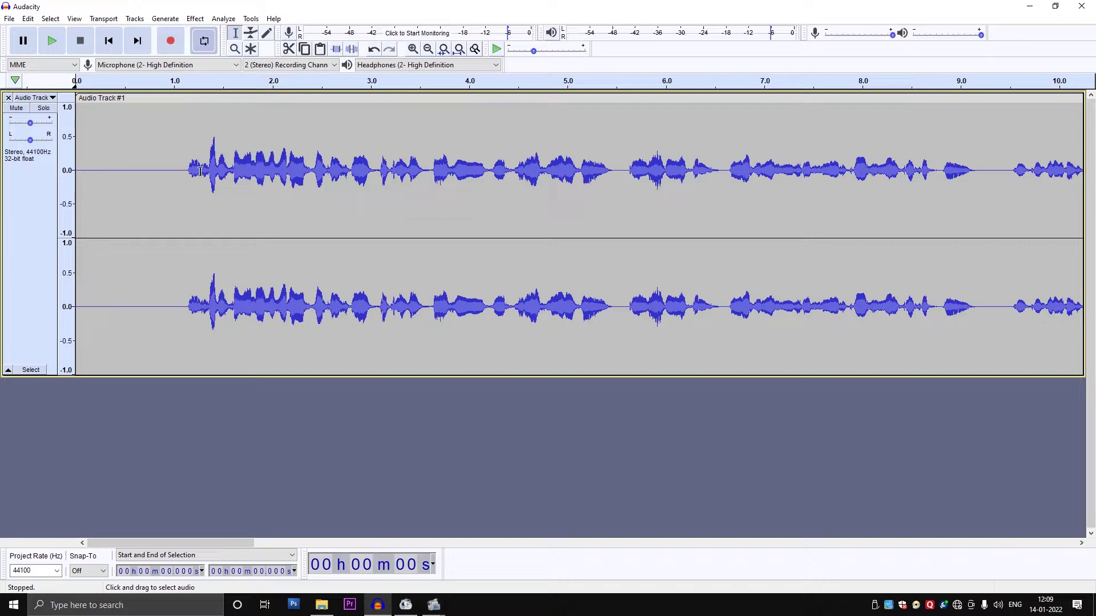
left_click(52, 41)
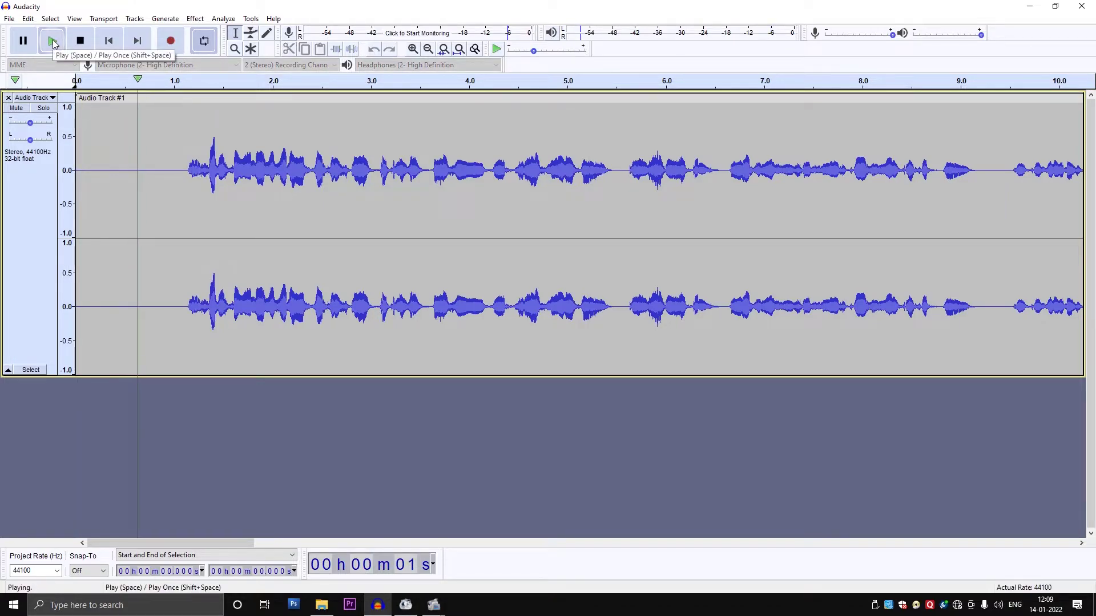
left_click(79, 41)
left_click(52, 41)
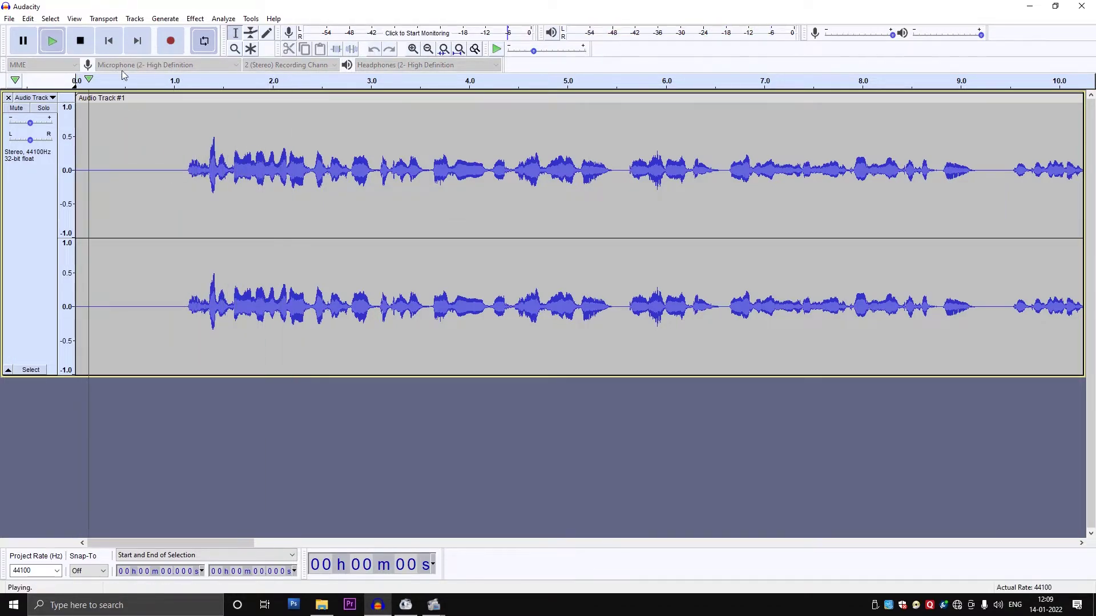
left_click(23, 41)
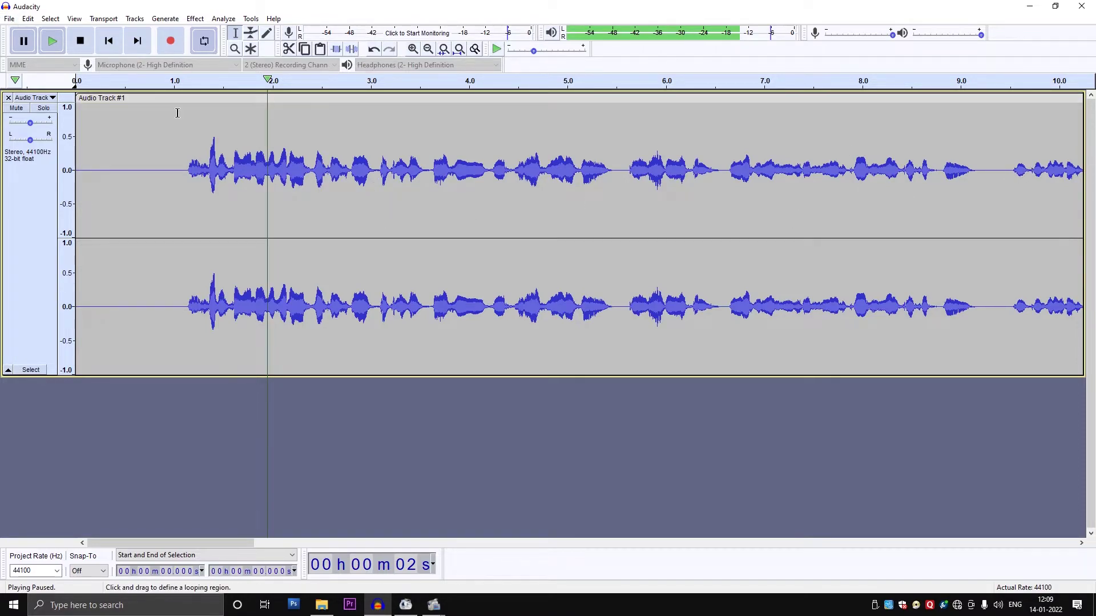
- Export the cleaned track as an MP3 to Local Disk (D:) under a name starting with NOISE, leaving the metadata tags empty
left_click(9, 19)
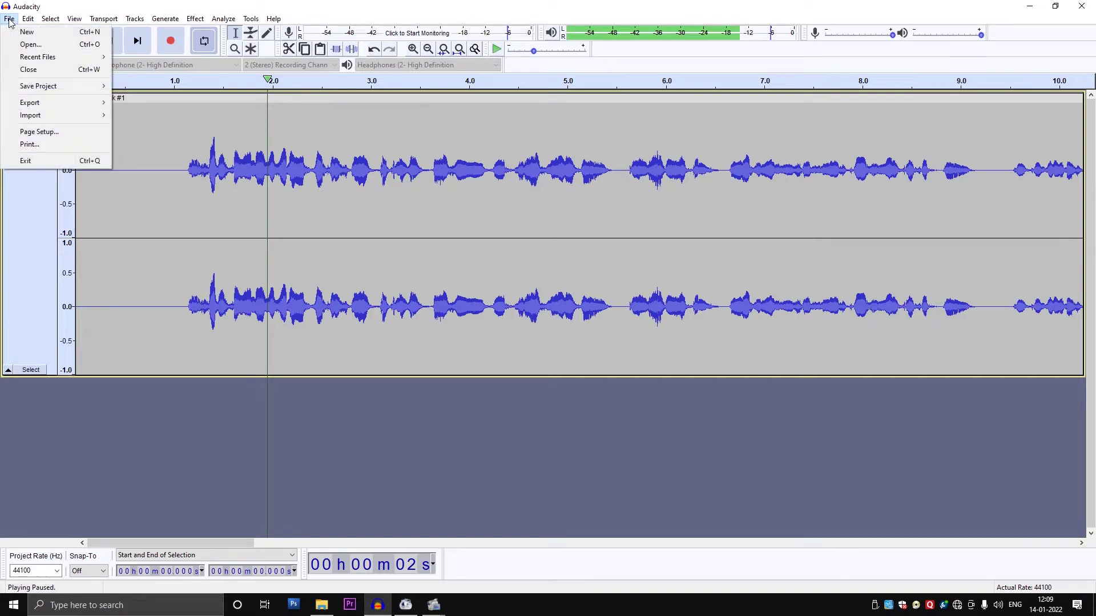
mouse_move(32, 104)
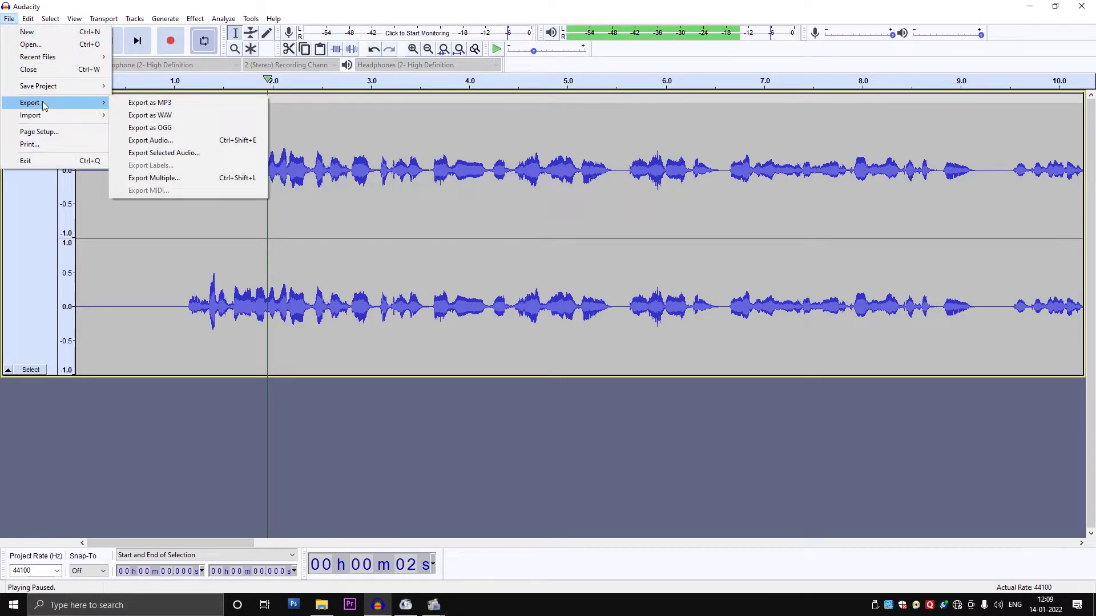
left_click(166, 107)
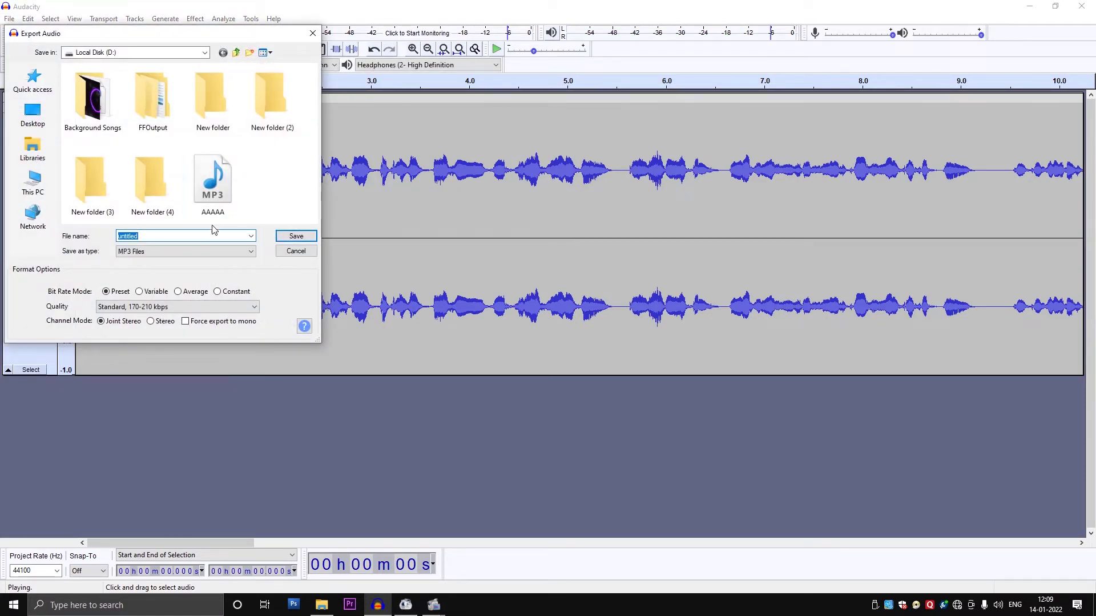
key("BackSpace")
type("N")
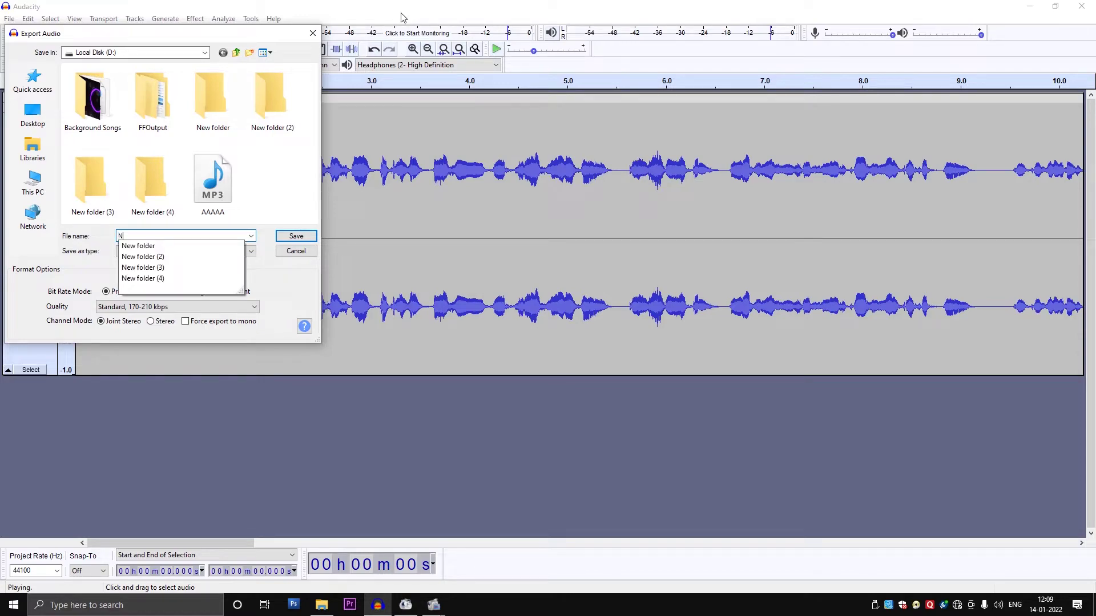
type("OISE")
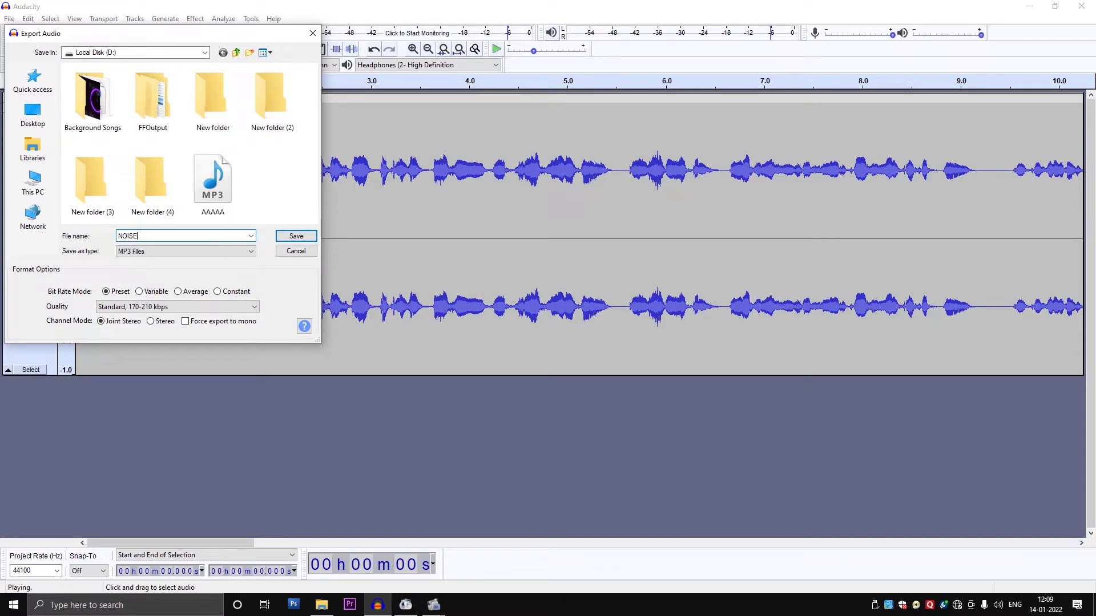
type(" AU")
key("BackSpace")
key("Return")
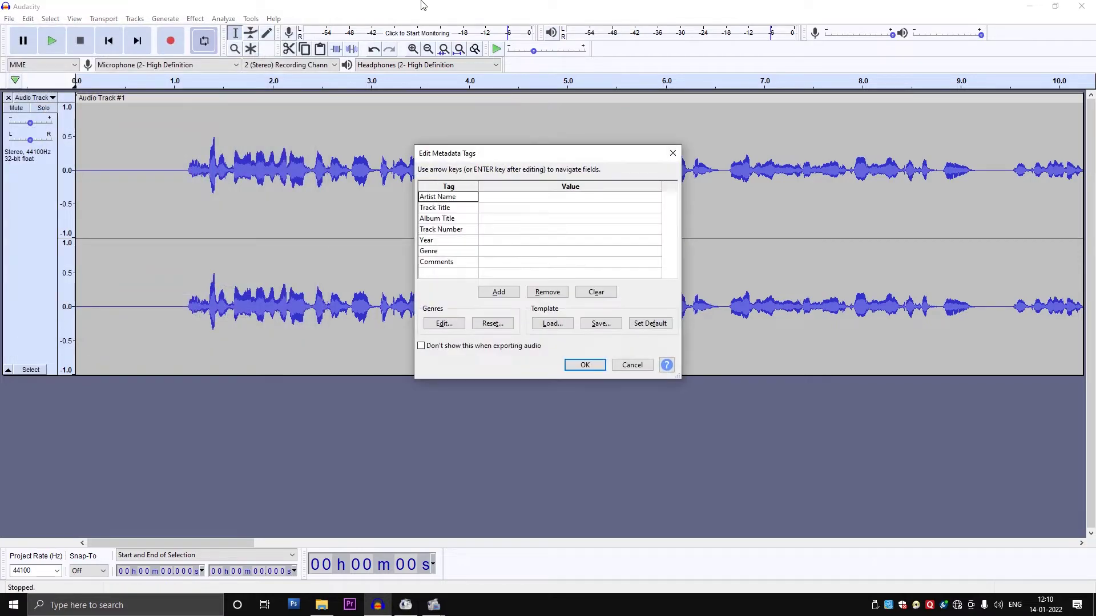
left_click(583, 364)
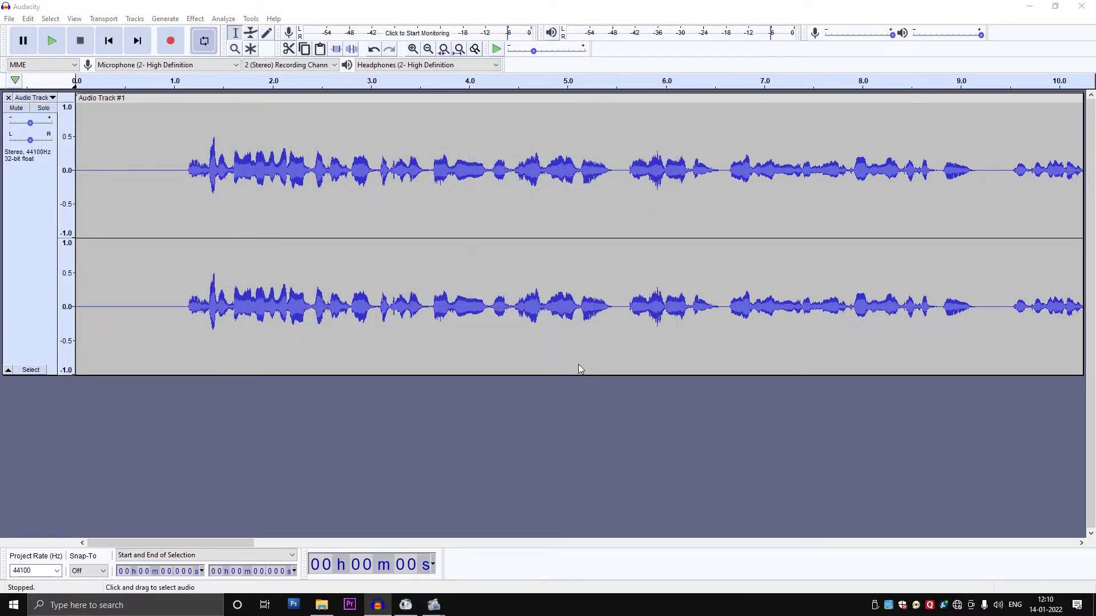